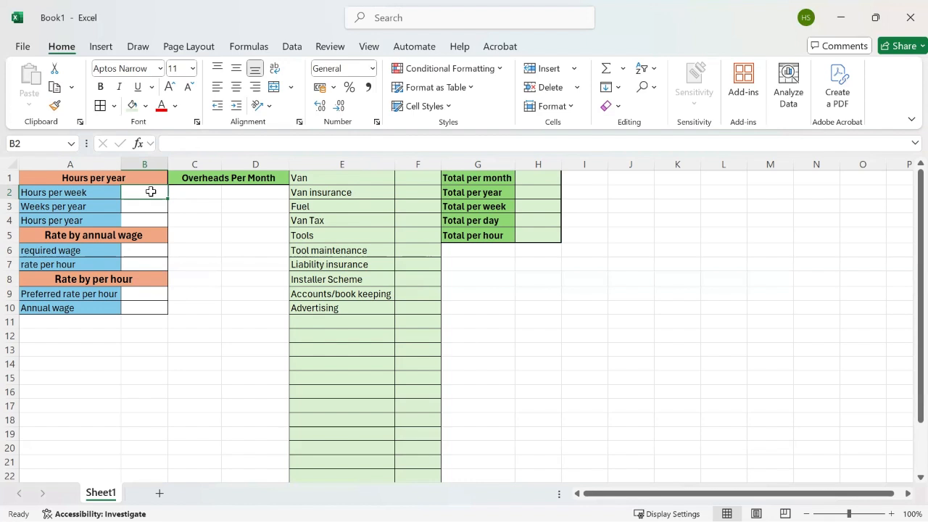
Step: Enter 32 as the hours per week in B2 and 45 as the weeks per year in B3
type("32")
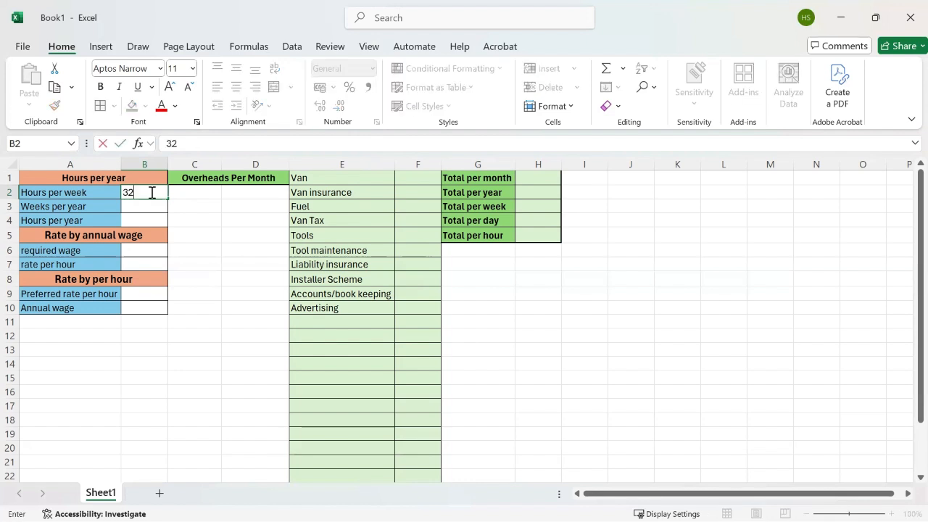
key("Return")
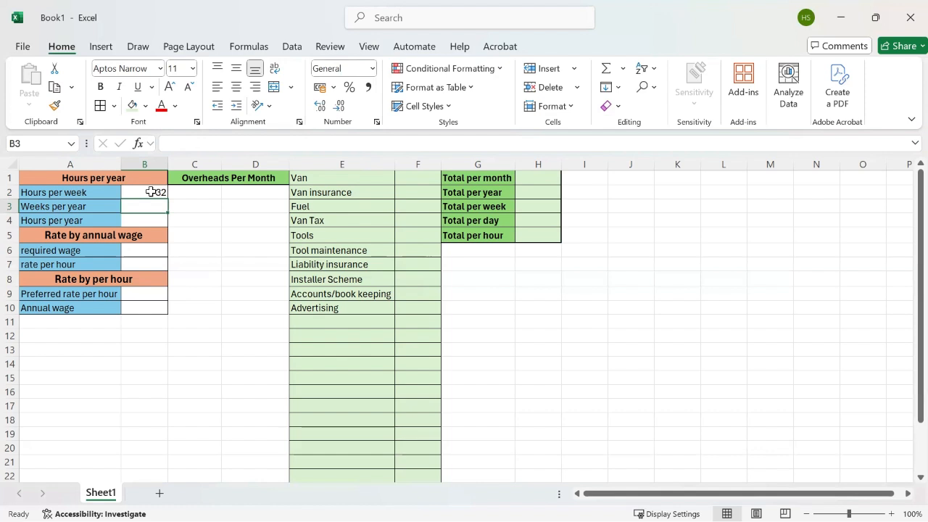
type("45")
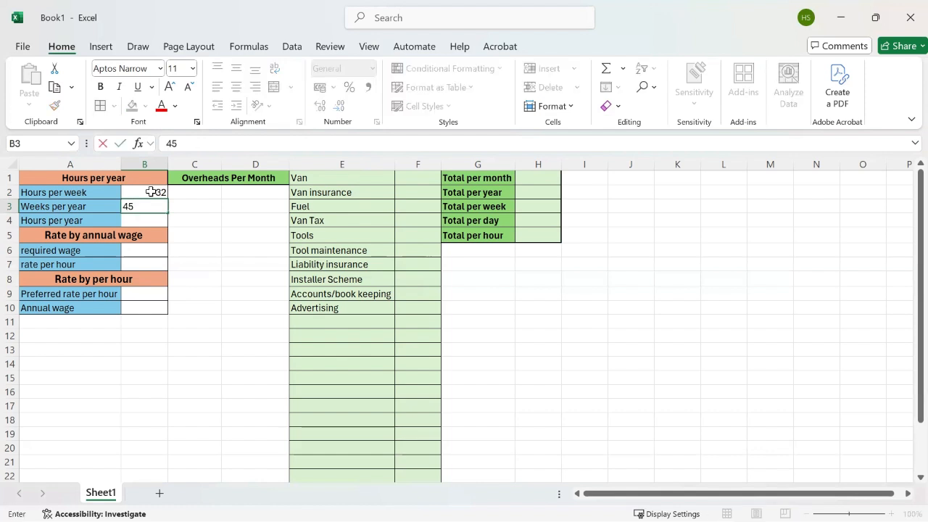
key("Return")
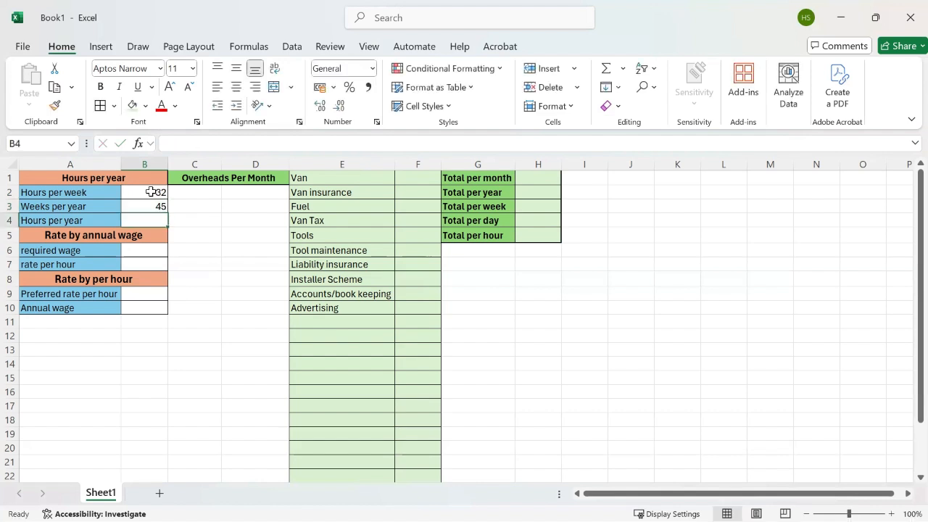
Step: Calculate the hours per year in B4 with the formula =B2*B3
type("=")
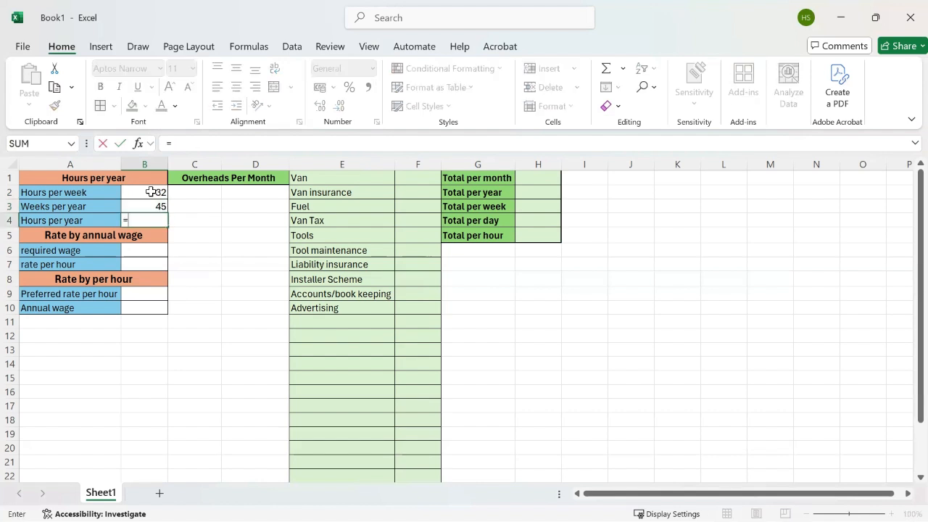
left_click(151, 192)
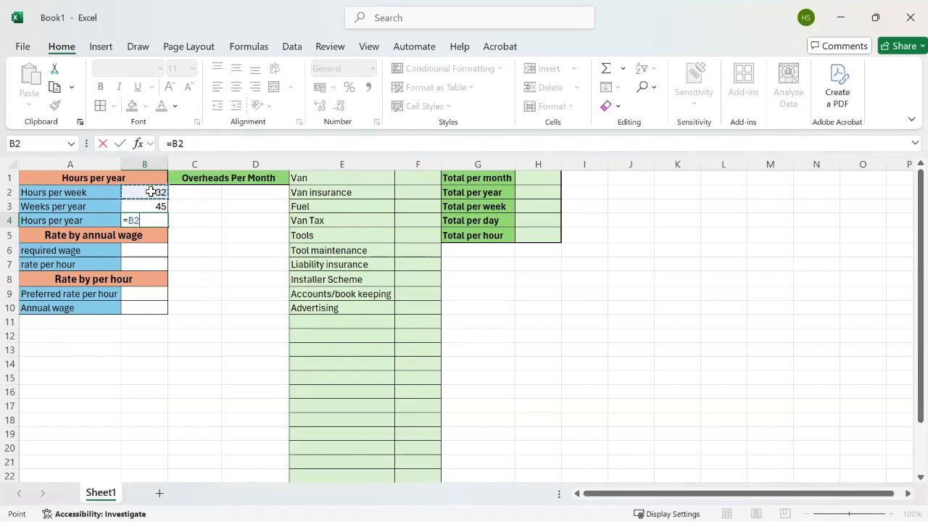
type("*")
left_click(144, 205)
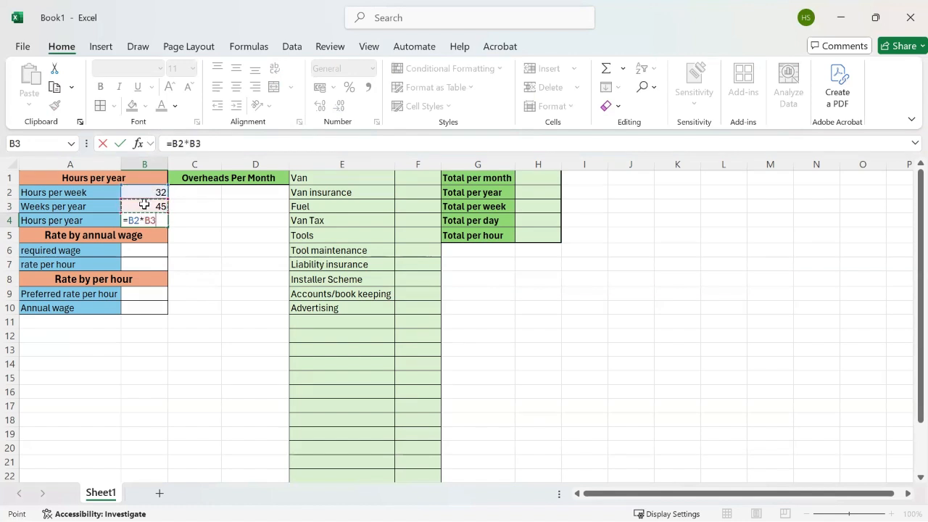
key("Return")
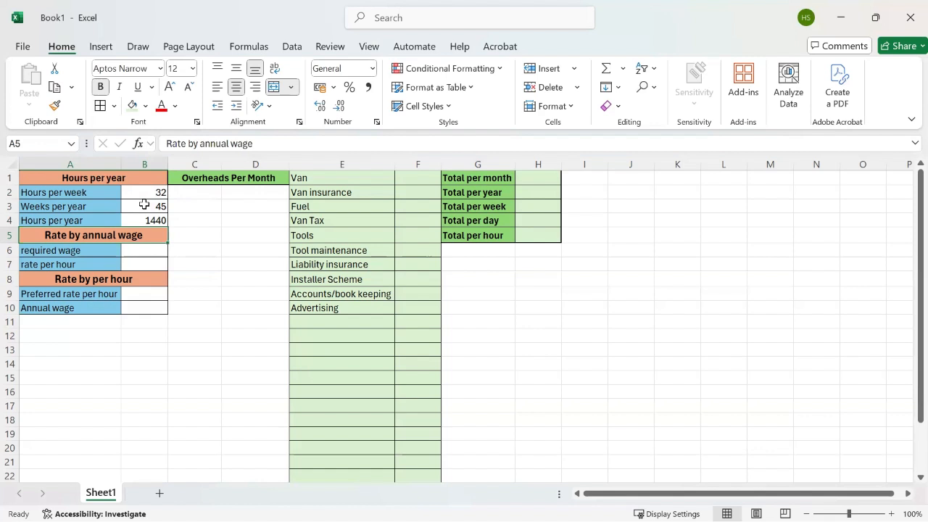
Step: Enter a required annual wage of 45000 in B6
left_click(142, 248)
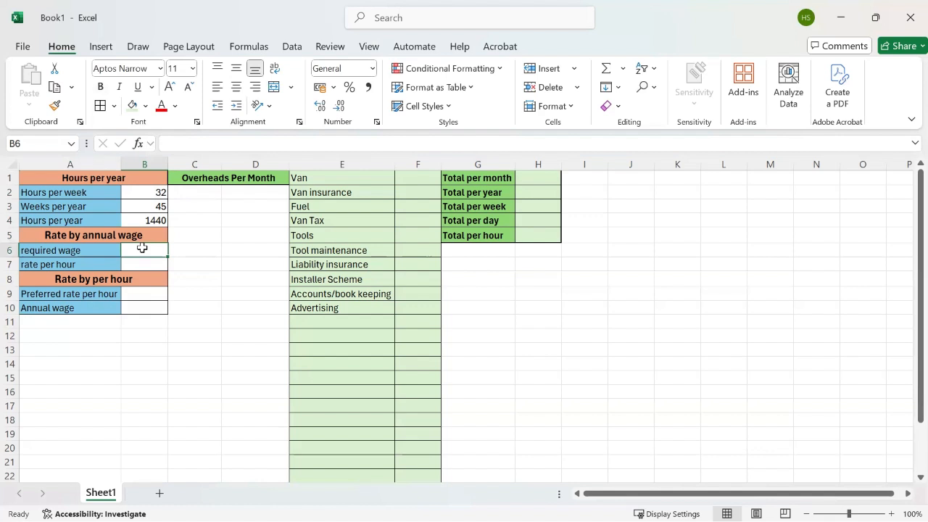
type("45000")
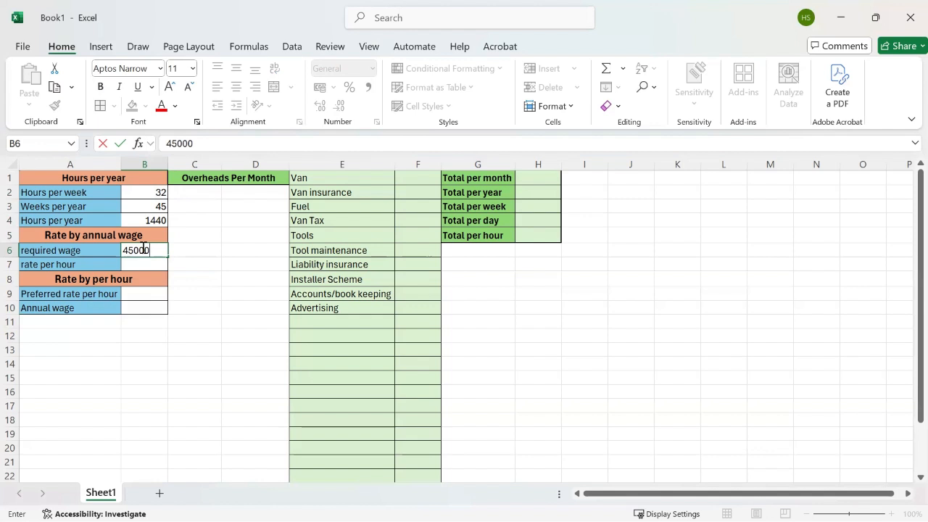
key("Return")
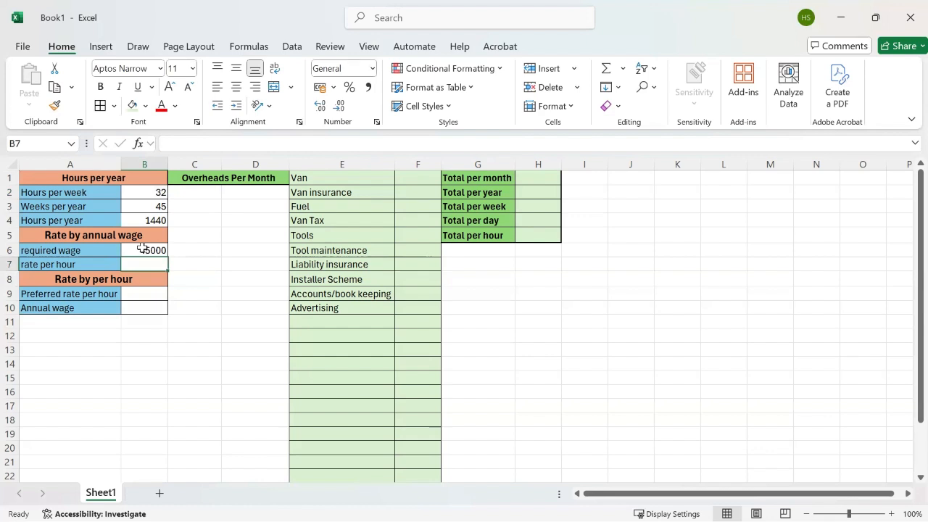
Step: Calculate the rate per hour in B7 by dividing the required wage by the yearly hours, =B6/B4
type("=")
left_click(142, 248)
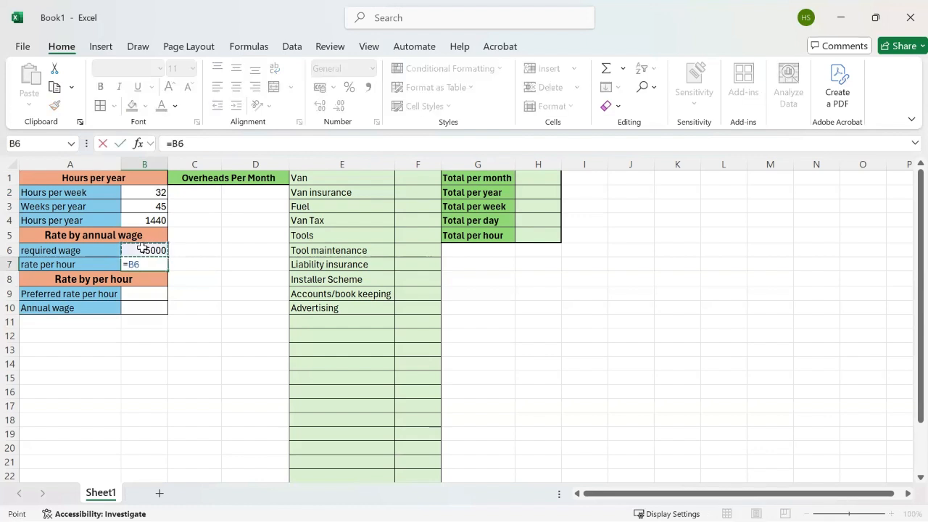
type("/")
left_click(150, 221)
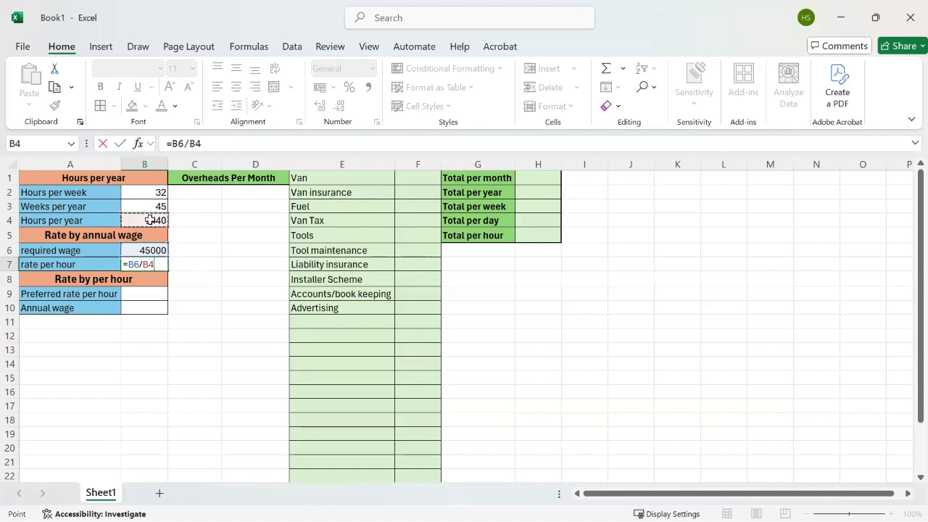
key("Return")
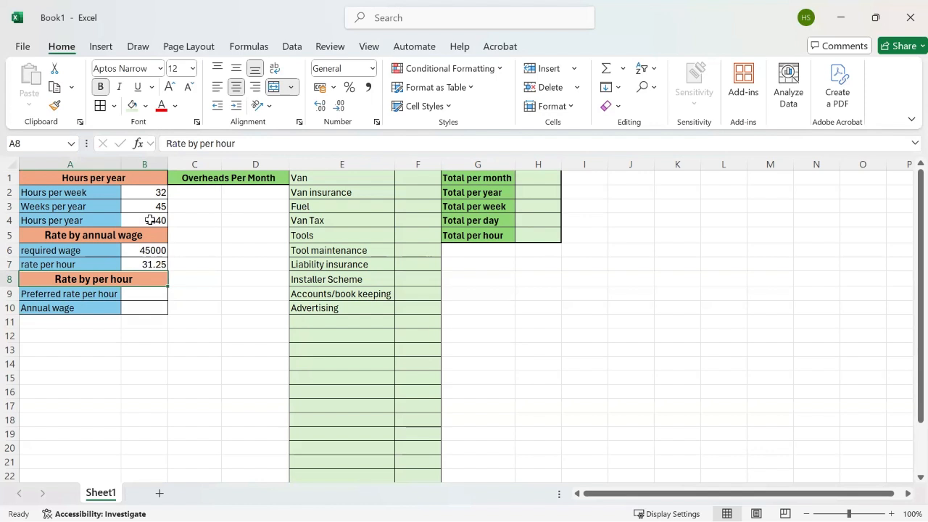
Step: Enter a preferred rate per hour of 35 in B9 and calculate the annual wage in B10 with =B4*B9
left_click(143, 295)
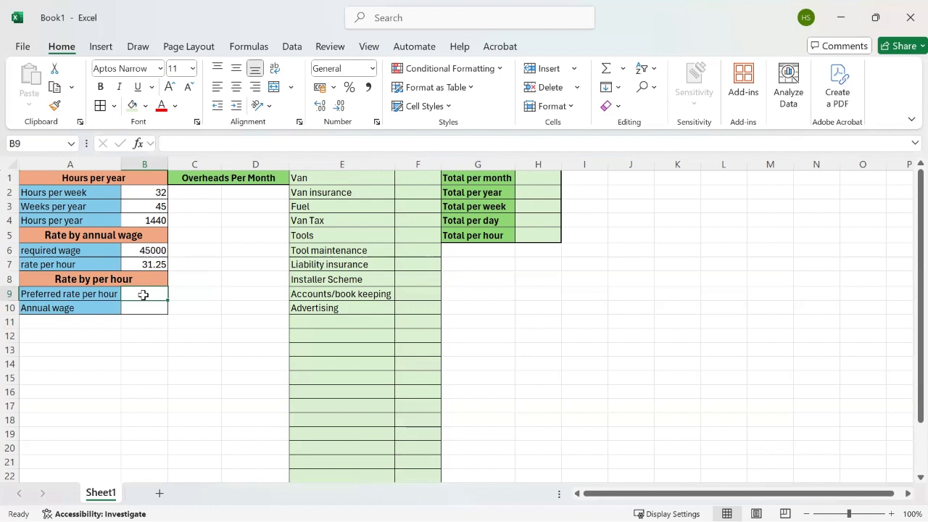
type("35")
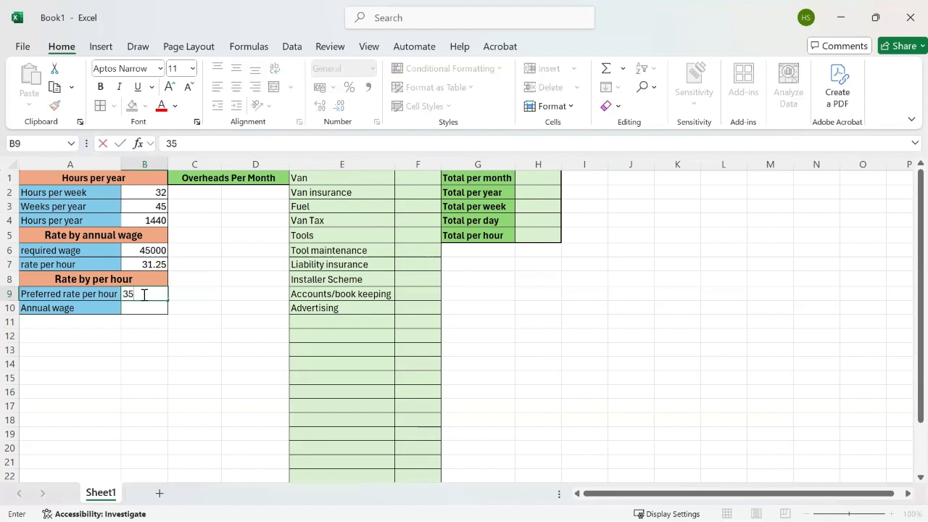
left_click(144, 308)
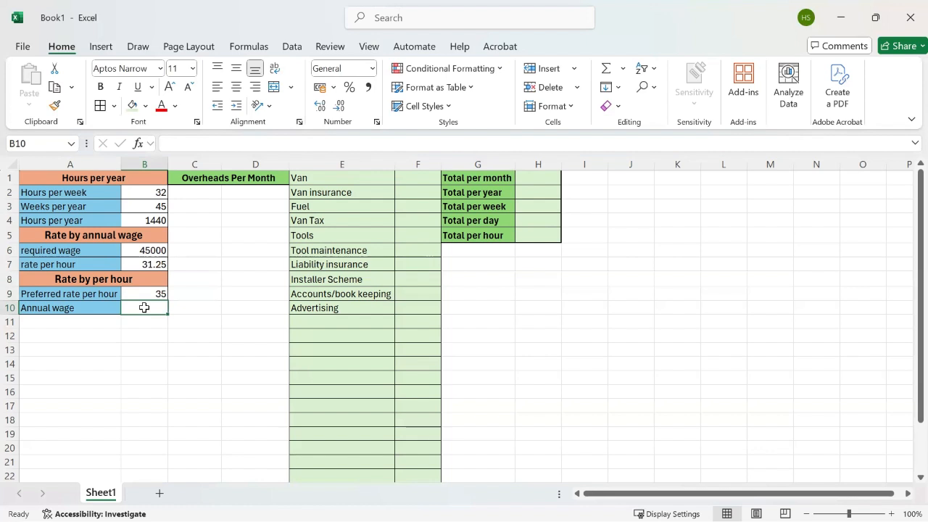
type("=")
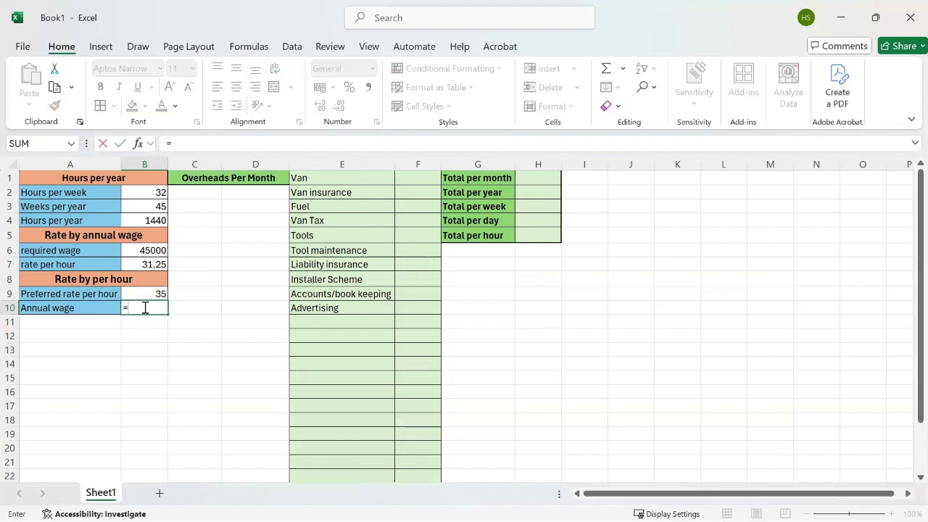
left_click(144, 219)
type("*")
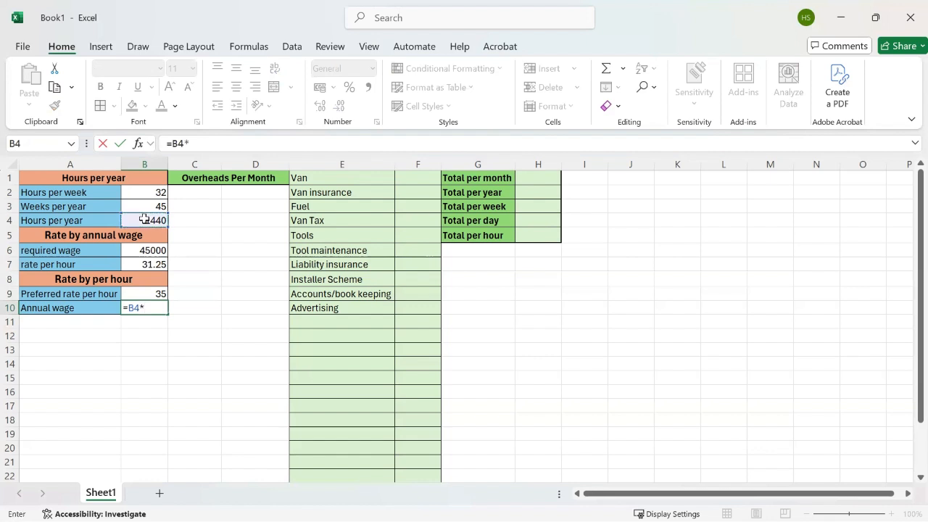
left_click(150, 294)
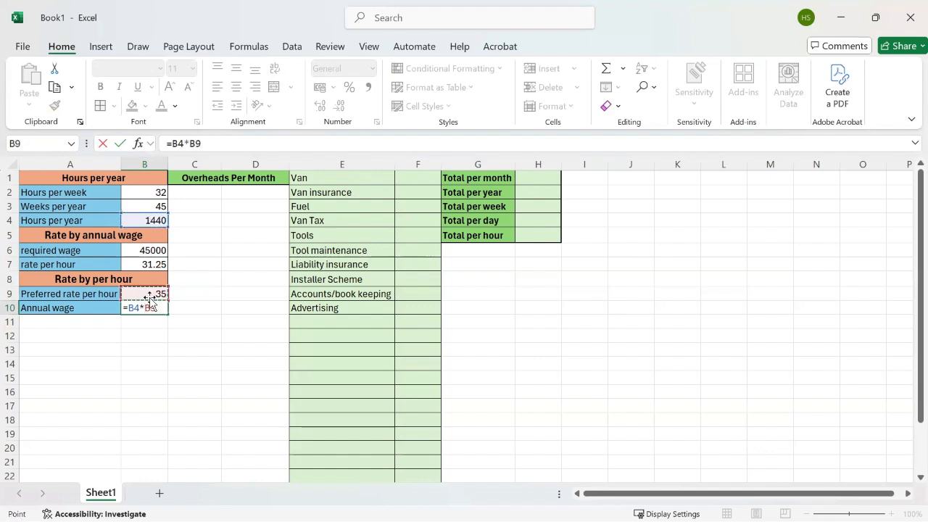
key("Return")
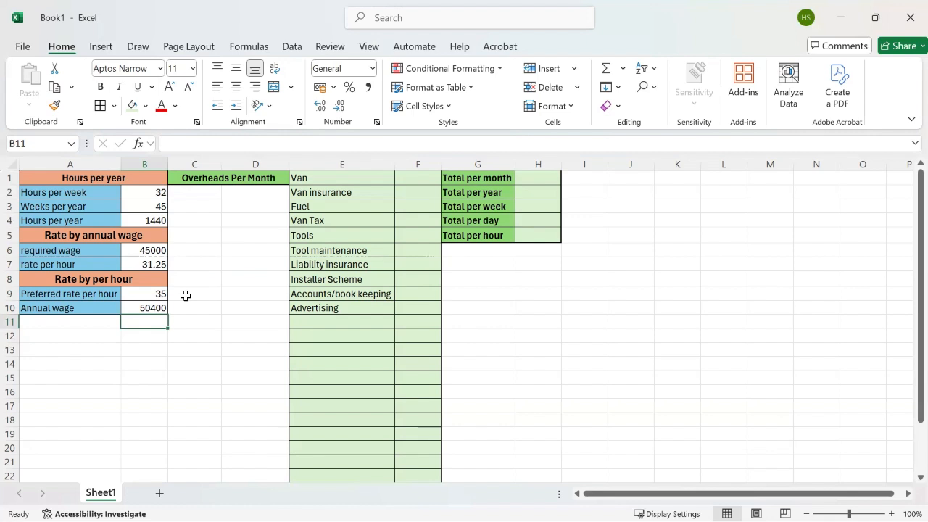
Step: Fill in the monthly vehicle overheads in column F: Van 200, Van insurance 100, Fuel 100 and Van Tax 160
left_click(412, 179)
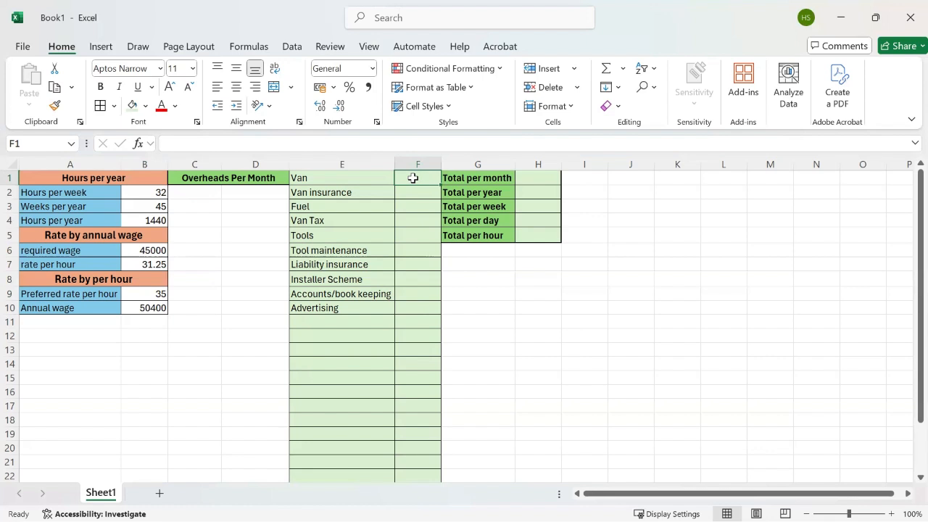
type("200")
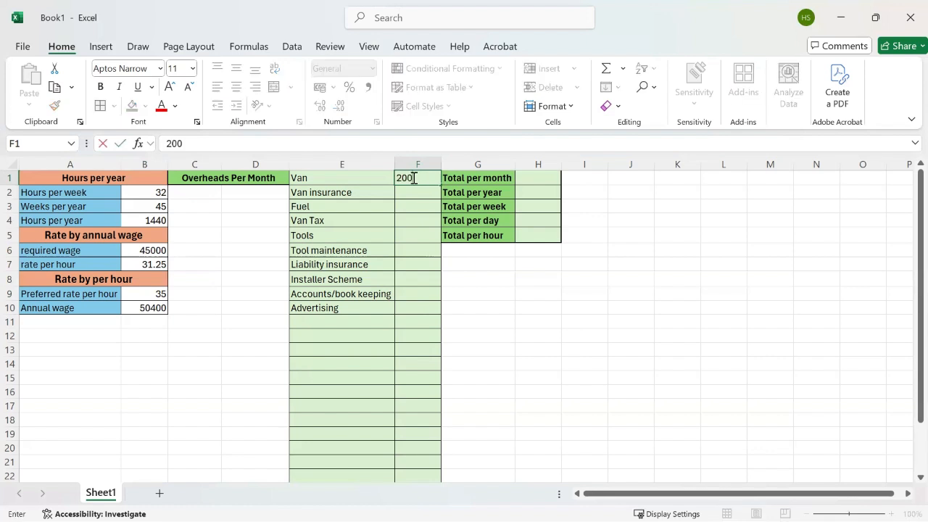
key("Return")
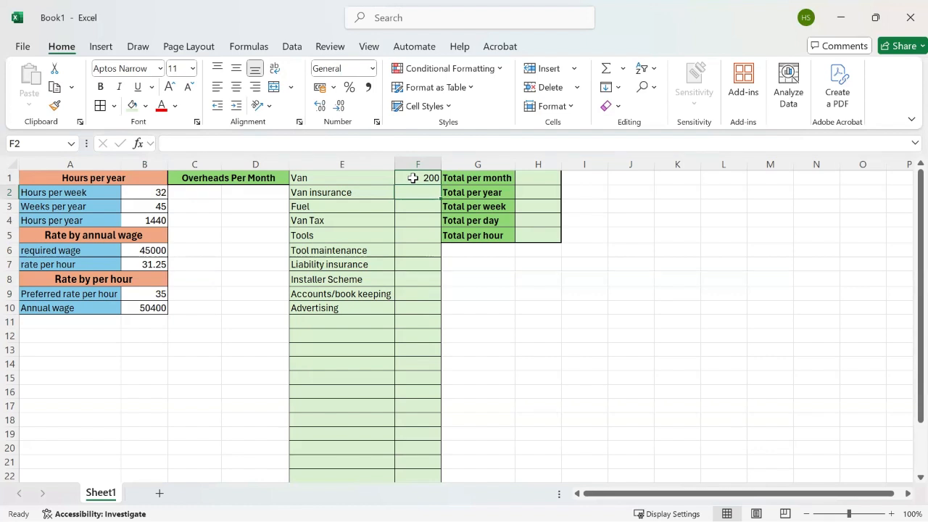
type("100")
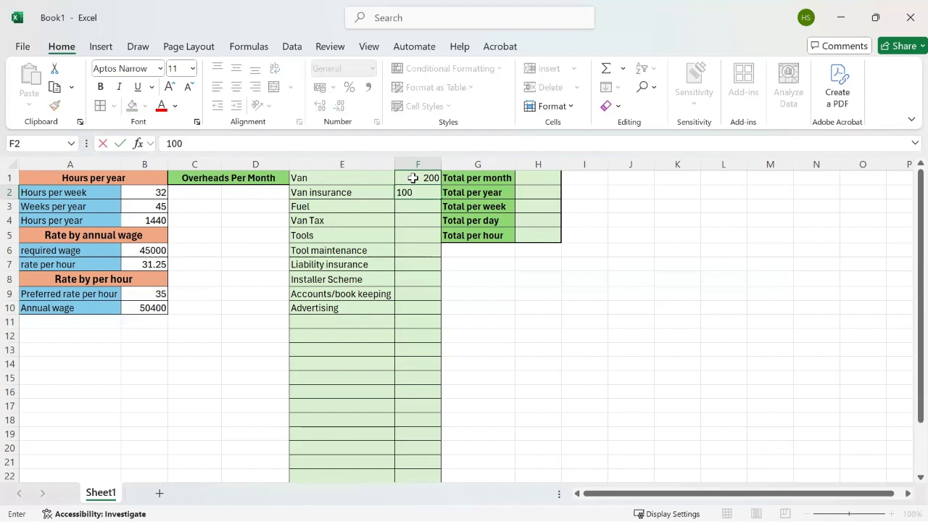
key("Return")
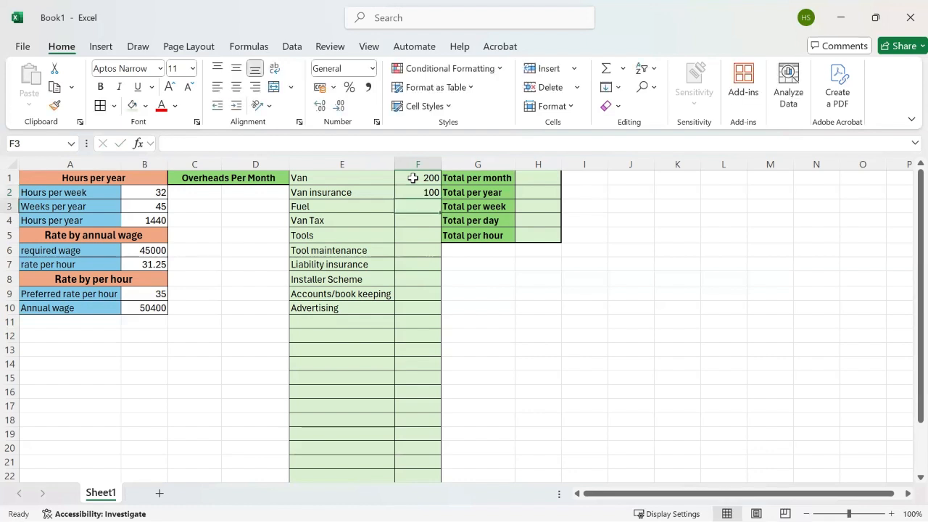
type("100")
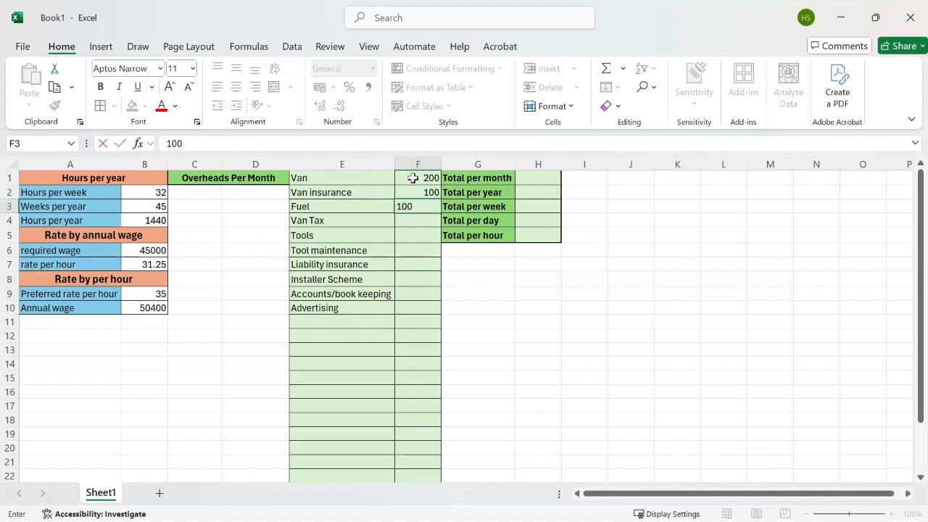
key("Return")
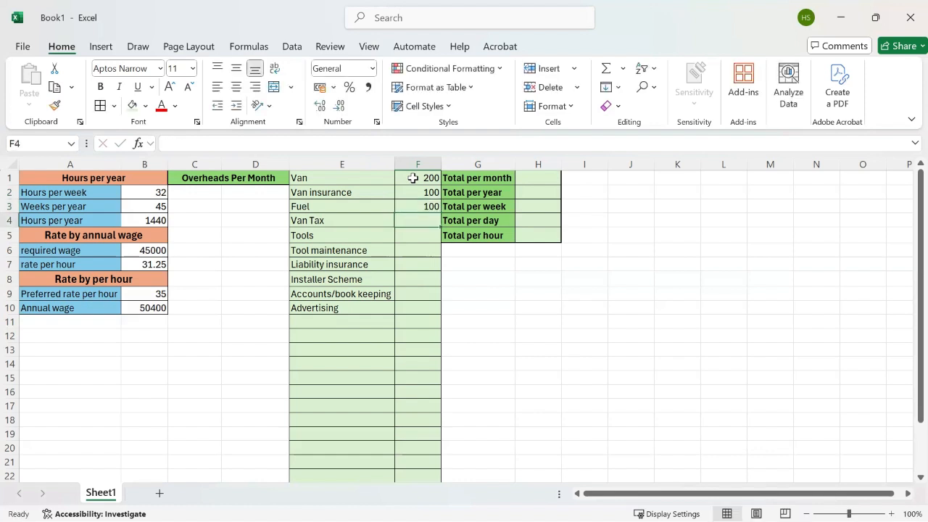
type("160")
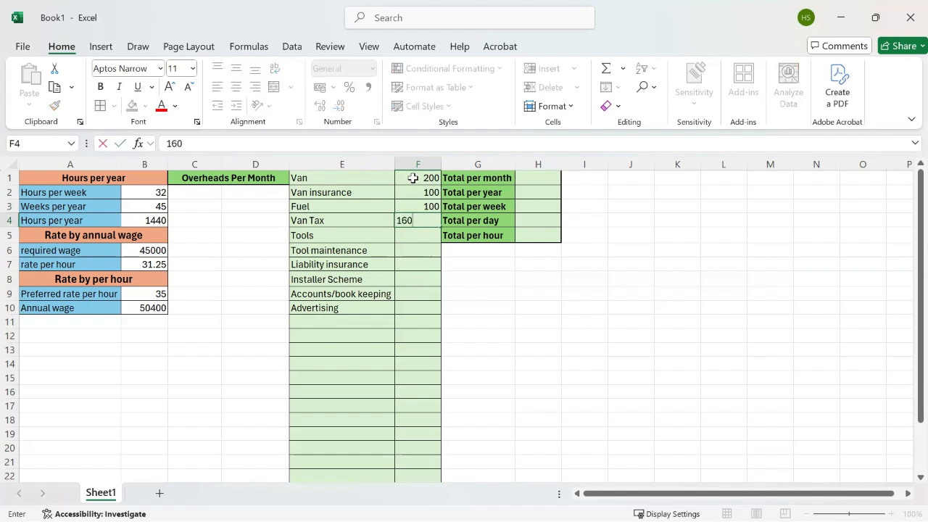
key("Return")
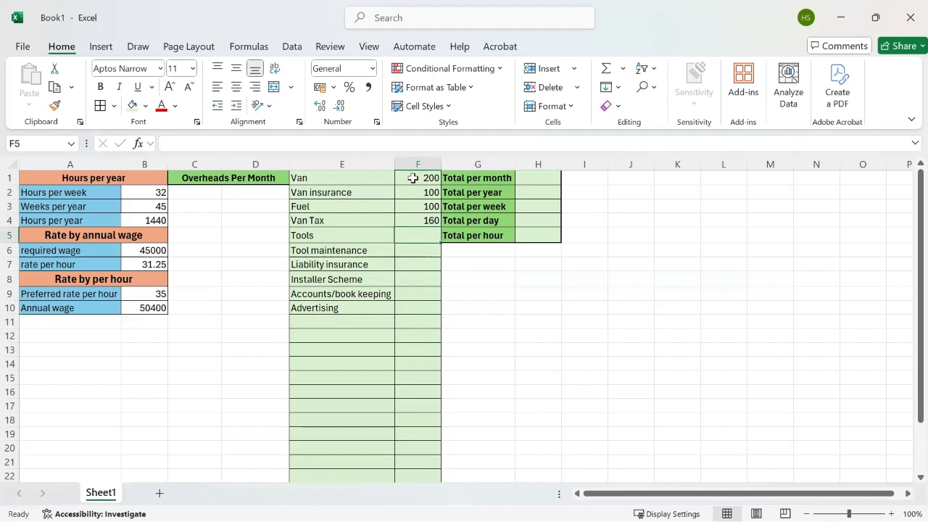
Step: Enter the monthly overheads for Tools 50, Tool maintenance 10 and Liability insurance 10 in F5:F7
type("50")
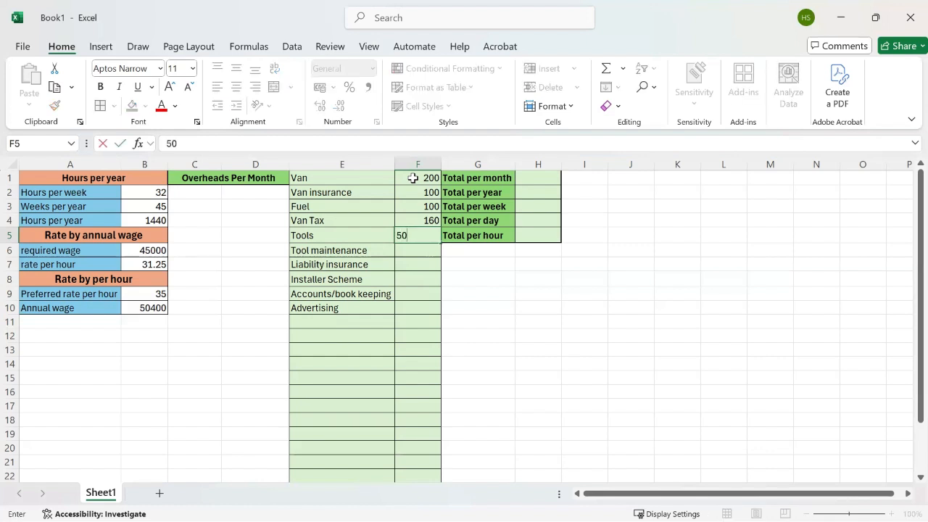
key("Return")
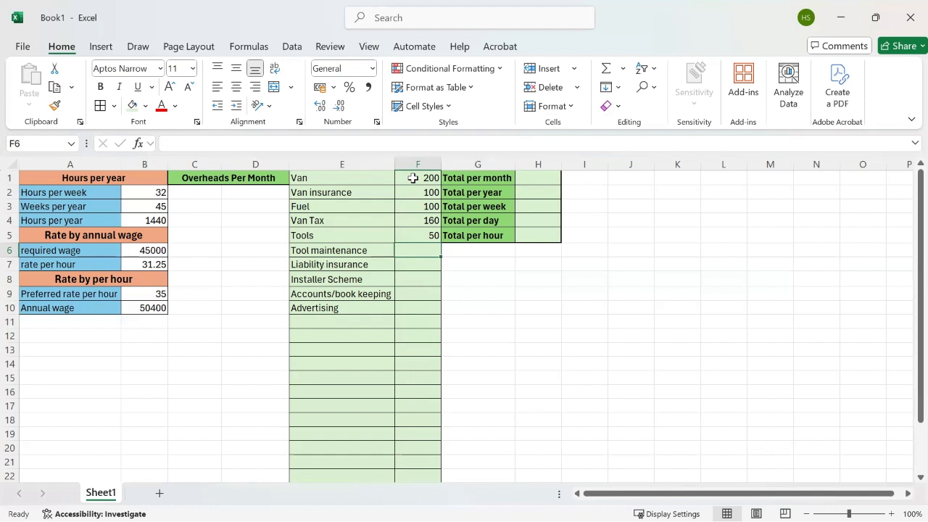
type("10")
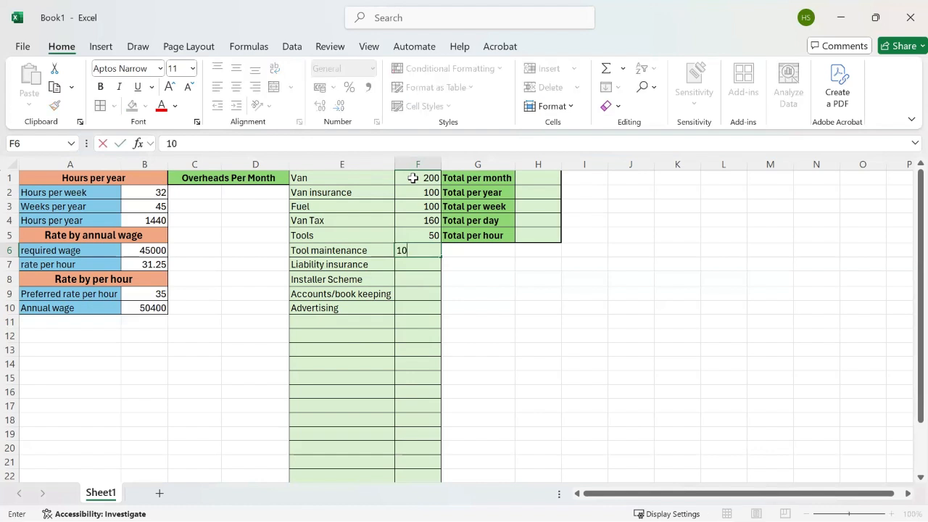
key("Return")
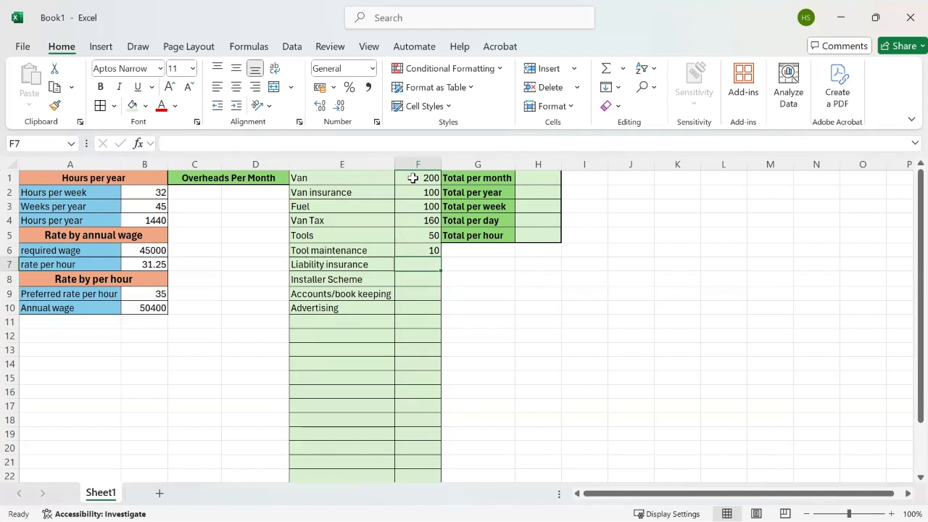
type("10")
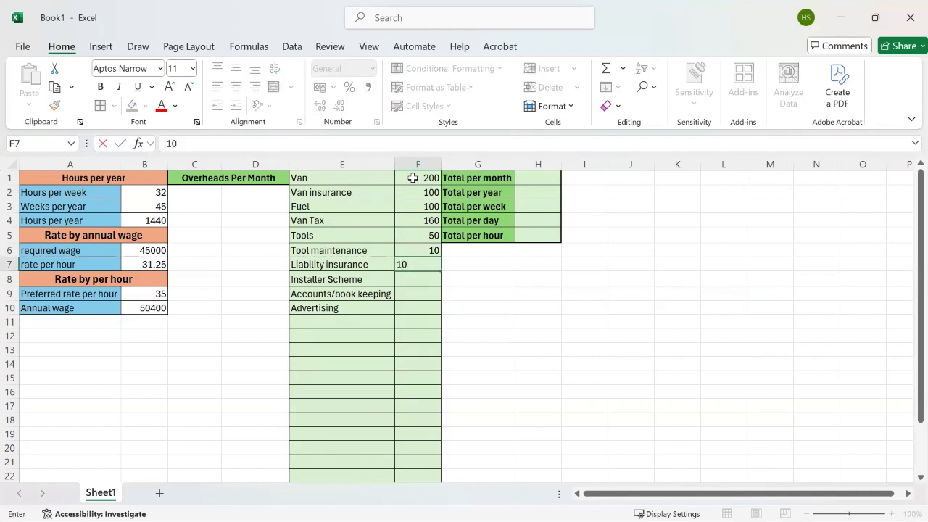
key("Return")
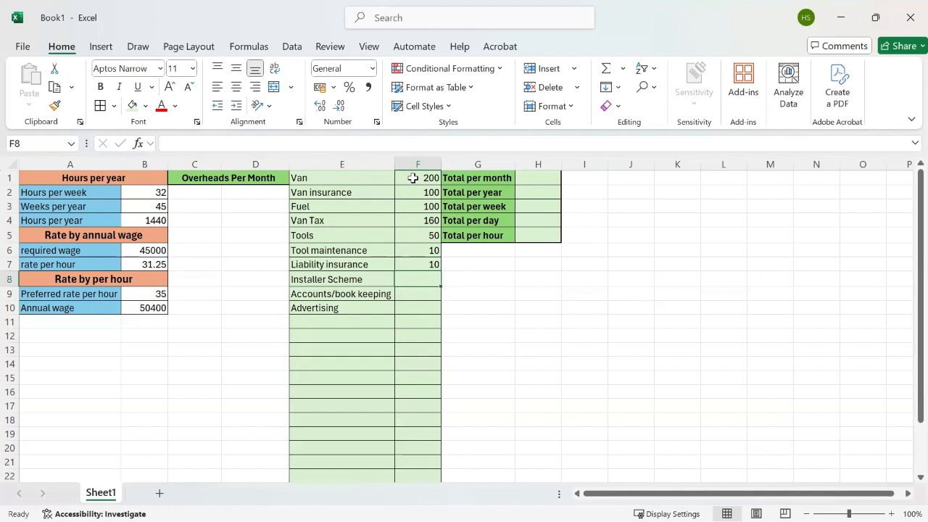
Step: Enter the monthly overheads for Installer Scheme 100, Accounts/book keeping 20 and Advertising 20 in F8:F10
type("100")
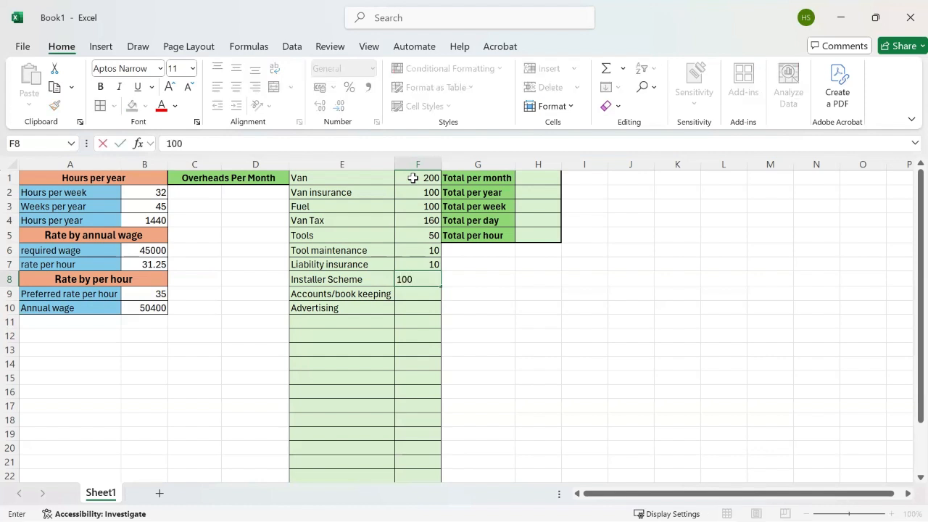
key("Return")
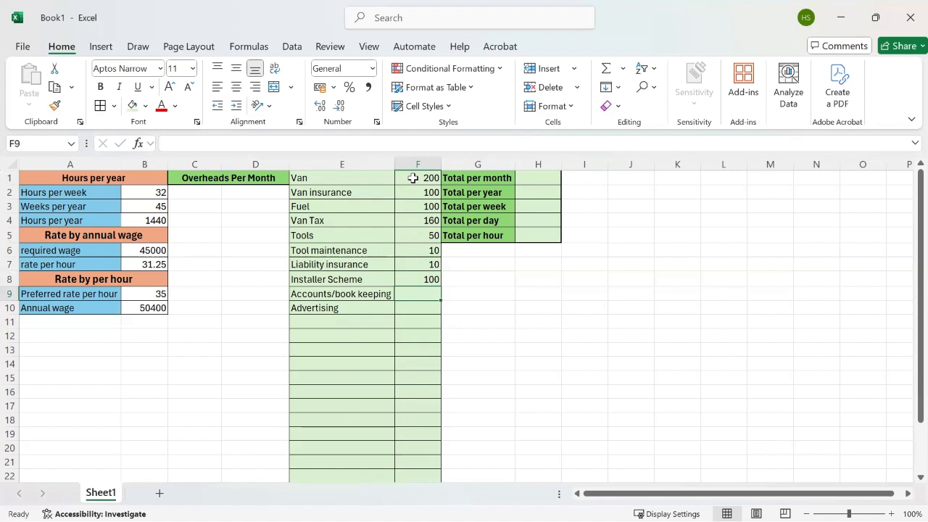
type("20")
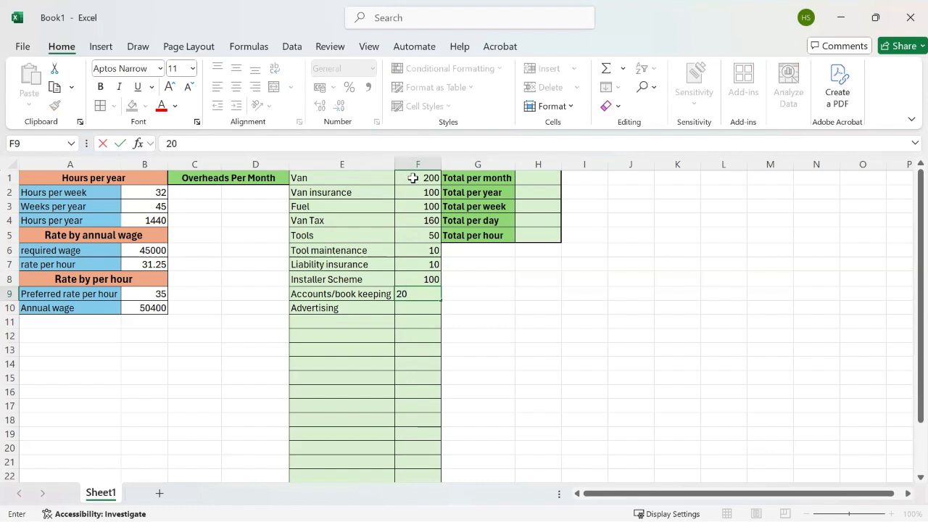
key("Return")
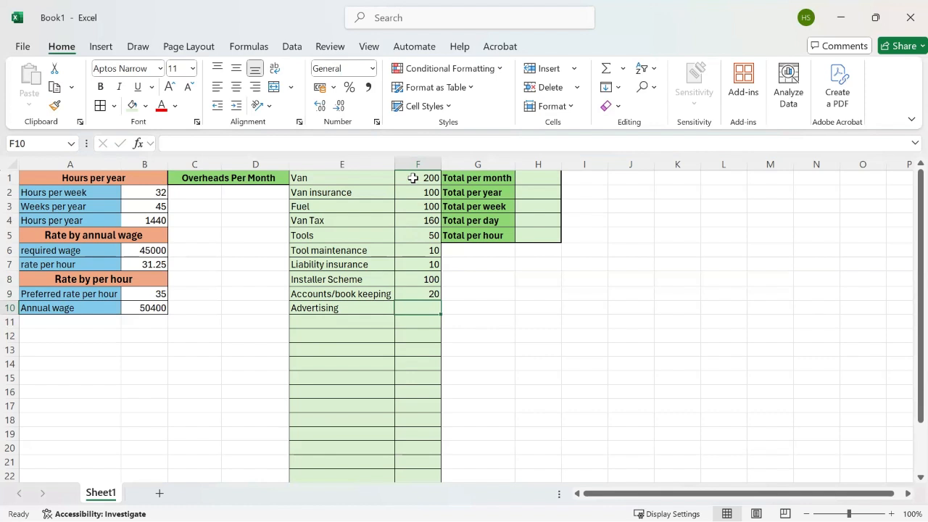
type("20")
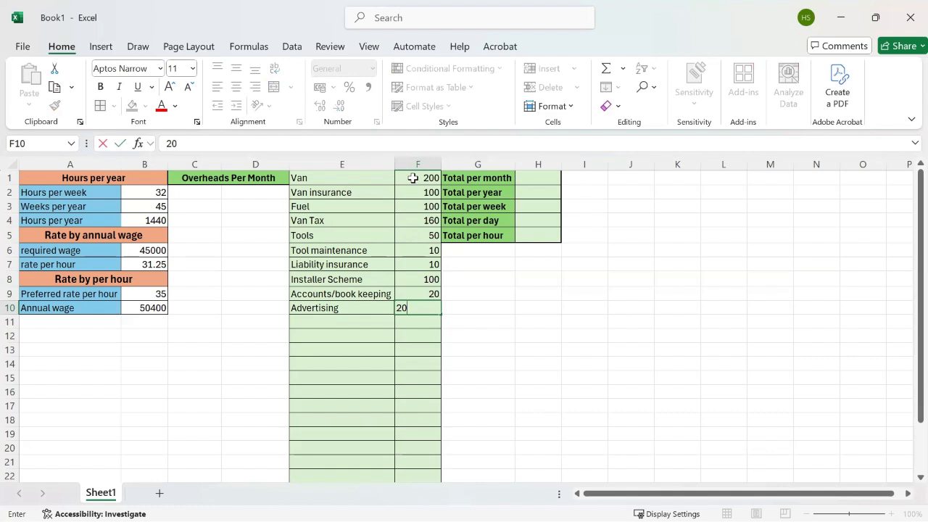
key("ctrl+Return")
key("Down")
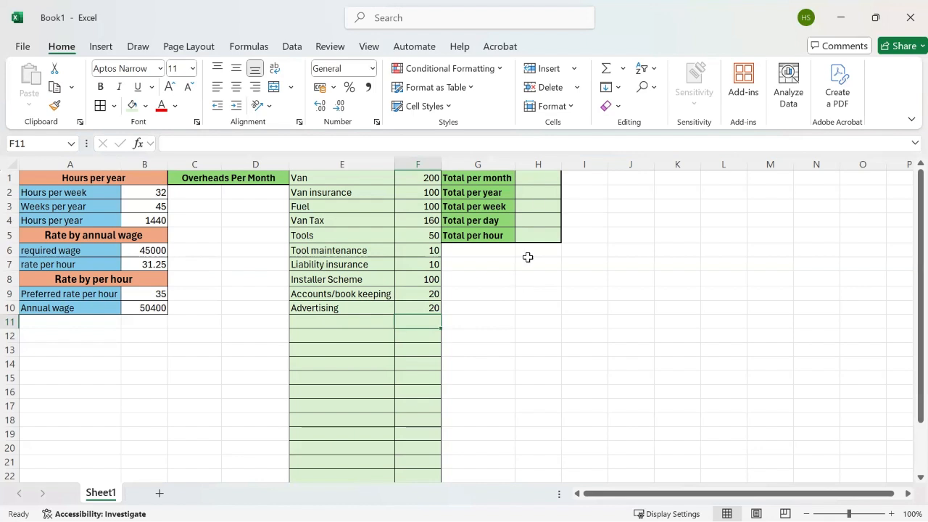
Step: Calculate the total overheads per month in H1 by summing the whole of column F, =SUM(F:F)
left_click(540, 180)
type("=sum")
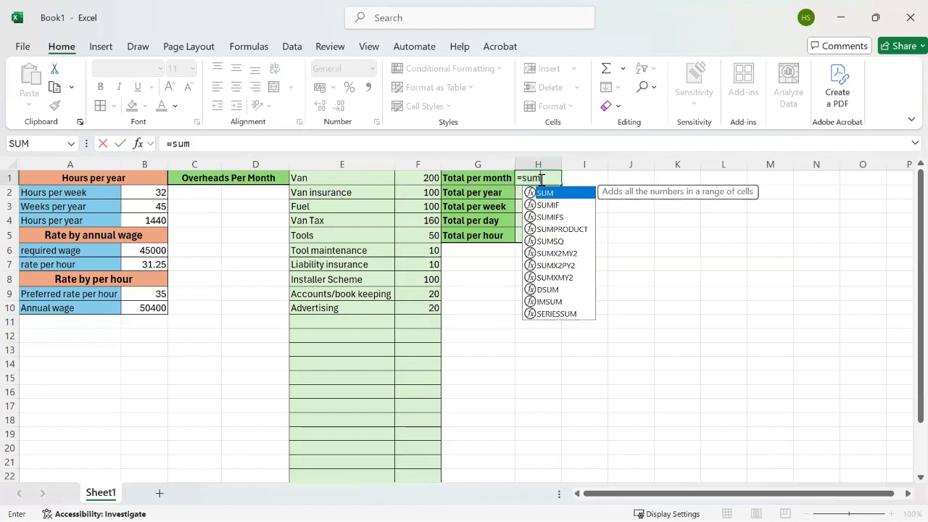
type("(")
left_click(417, 163)
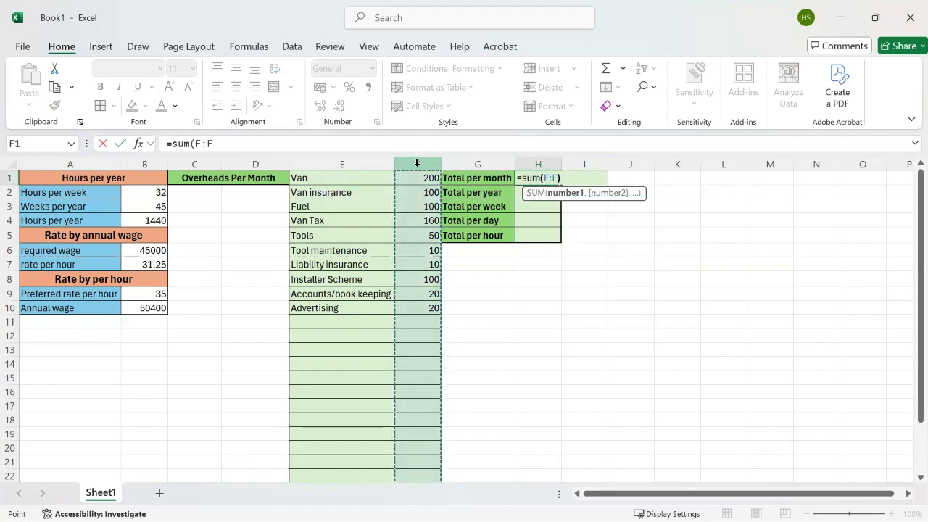
type(")")
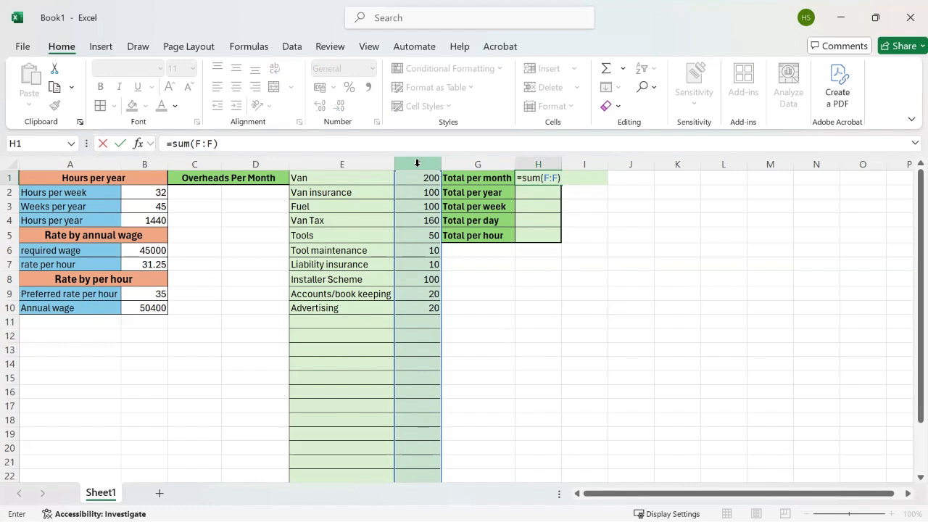
key("Return")
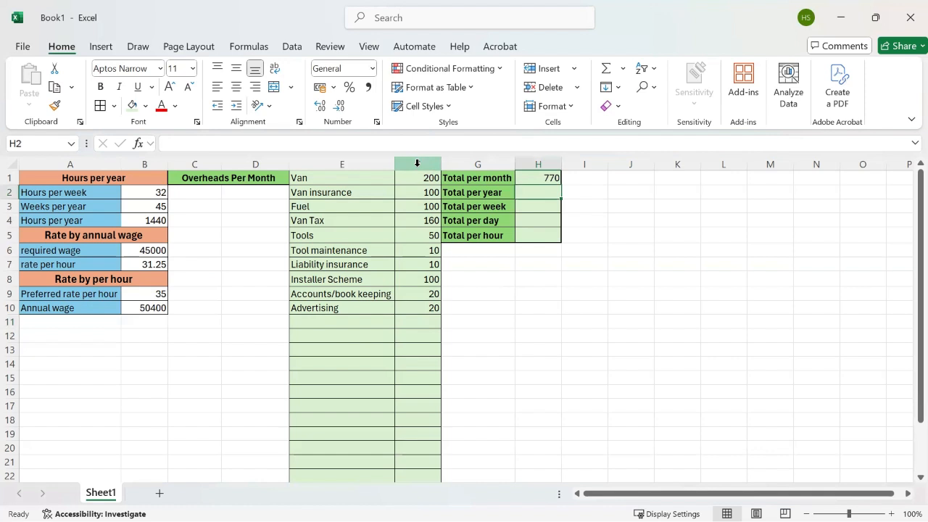
Step: Calculate the total overheads per year in H2 by multiplying the monthly total by 12, =H1*12
type("=")
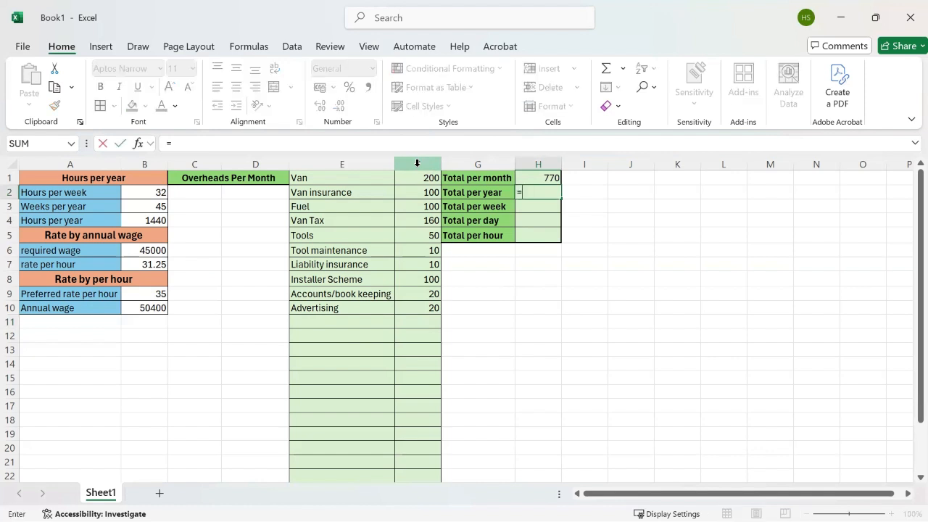
left_click(551, 179)
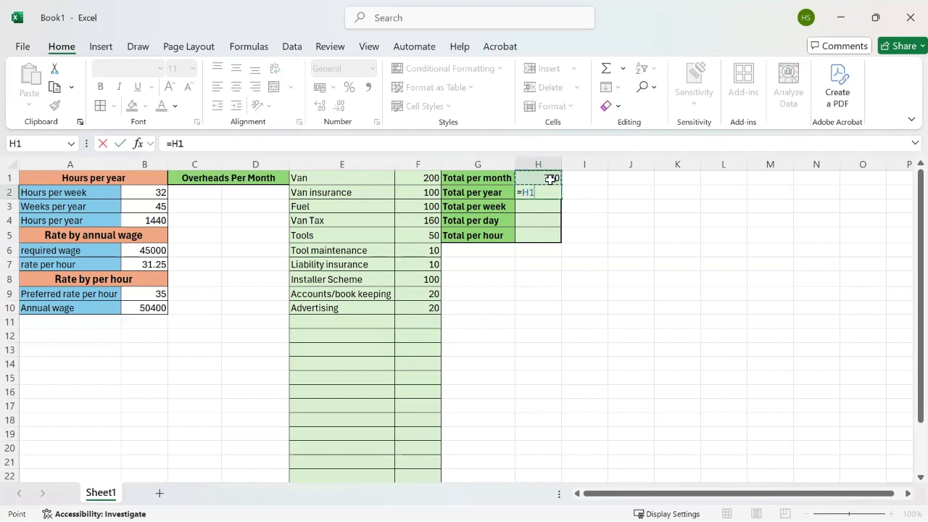
type("*12")
key("Return")
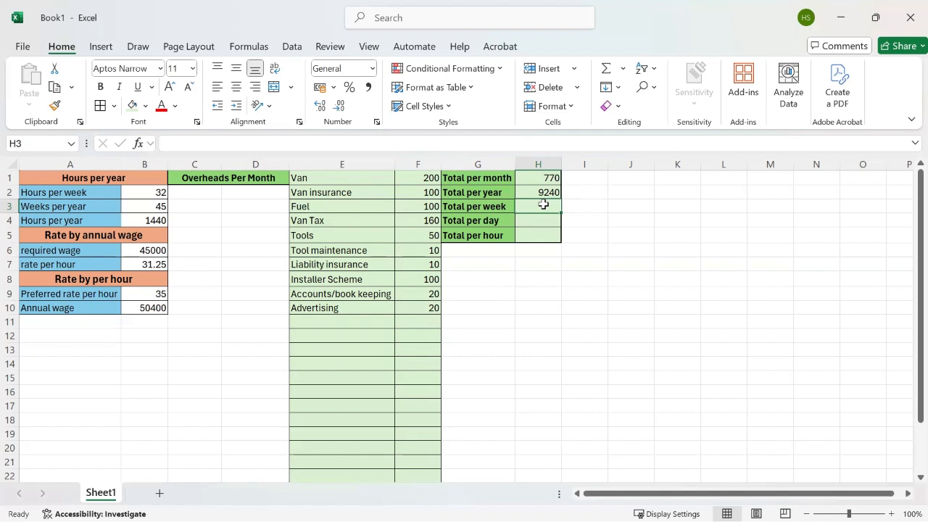
Step: Calculate the total overheads per week in H3 by dividing the yearly total by 45, =H2/45
type("=")
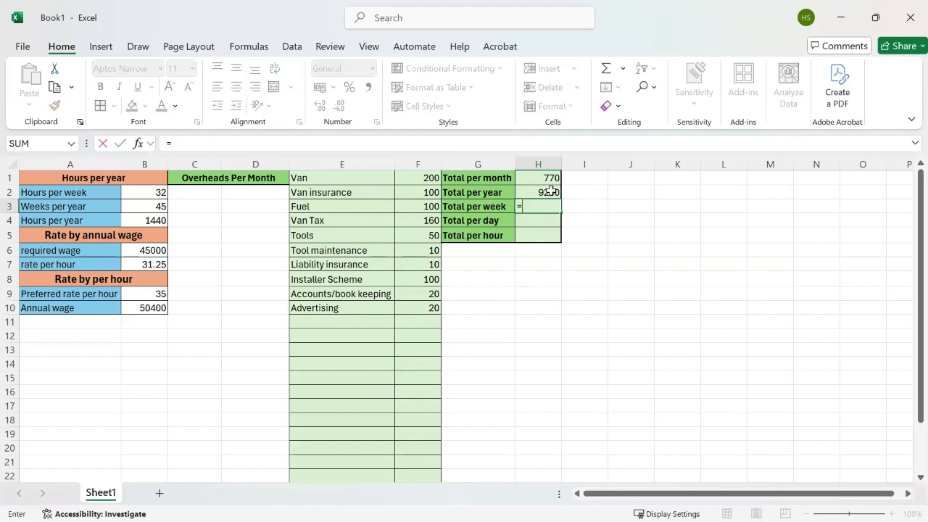
left_click(550, 191)
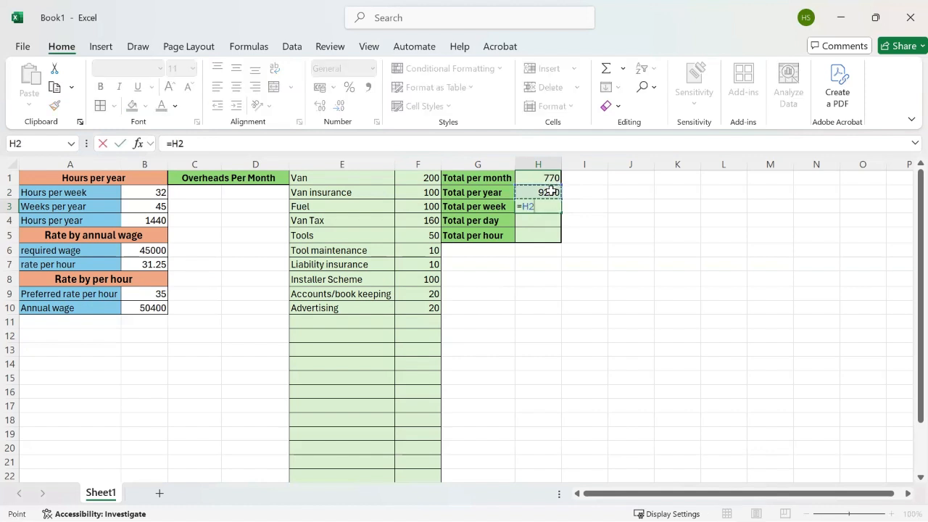
type("/45")
key("Return")
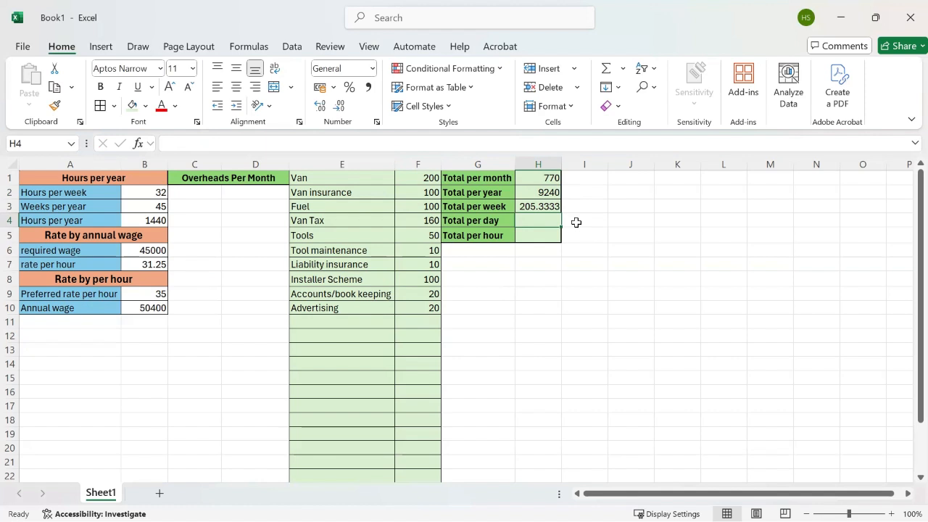
Step: Calculate the total overheads per day in H4 by dividing the weekly total by 4, =H3/4
type("=")
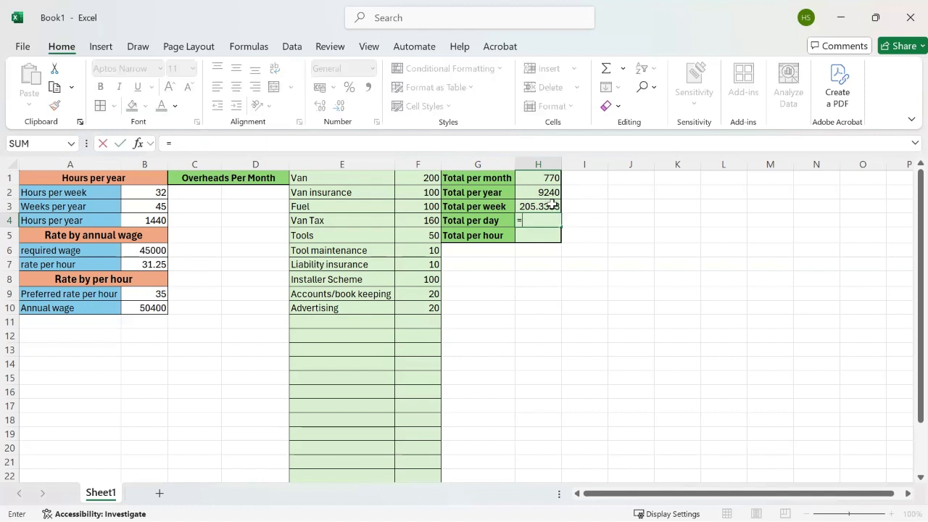
left_click(553, 206)
type("/")
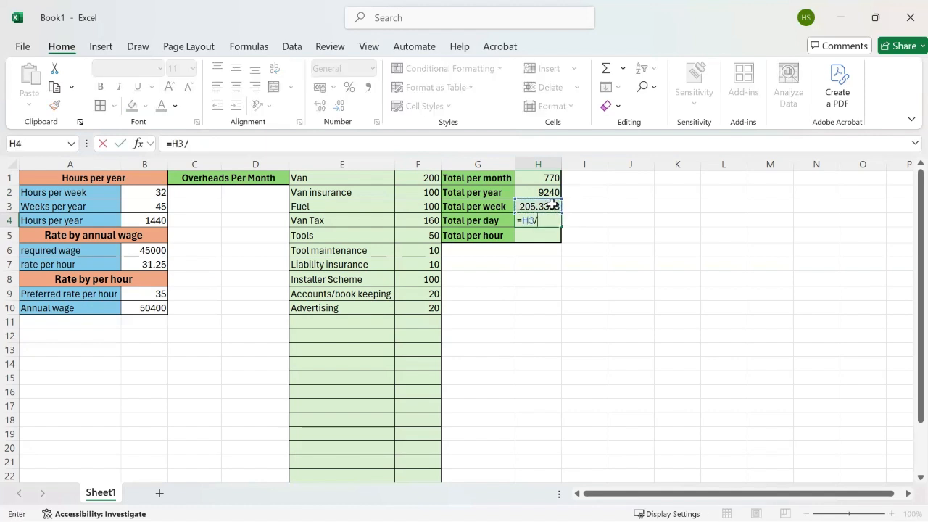
type("4")
key("Return")
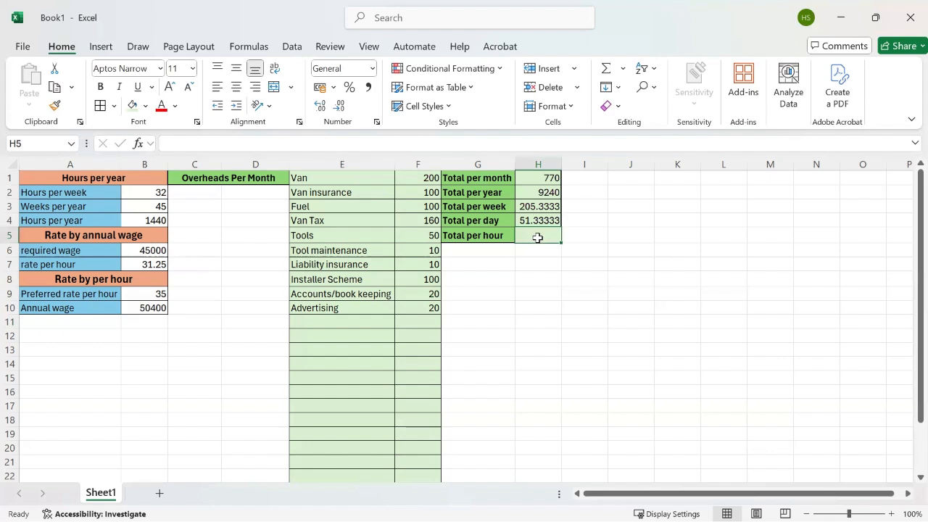
Step: Calculate the total overheads per hour in H5 by dividing the daily total by 8, =H4/8
type("=")
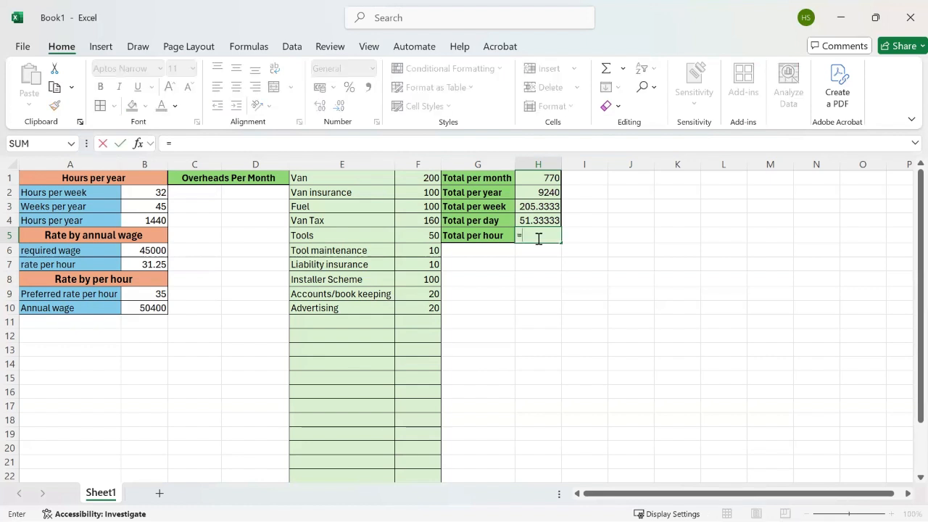
left_click(542, 218)
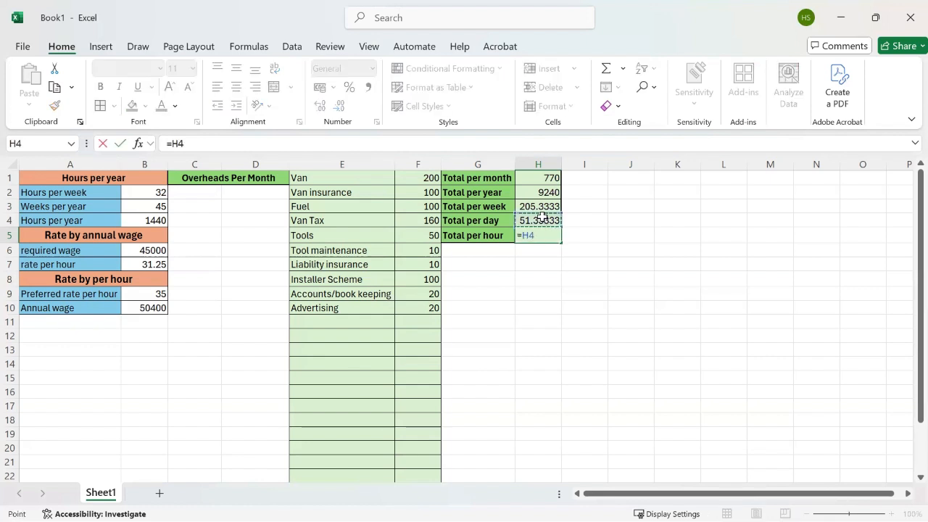
type("/8")
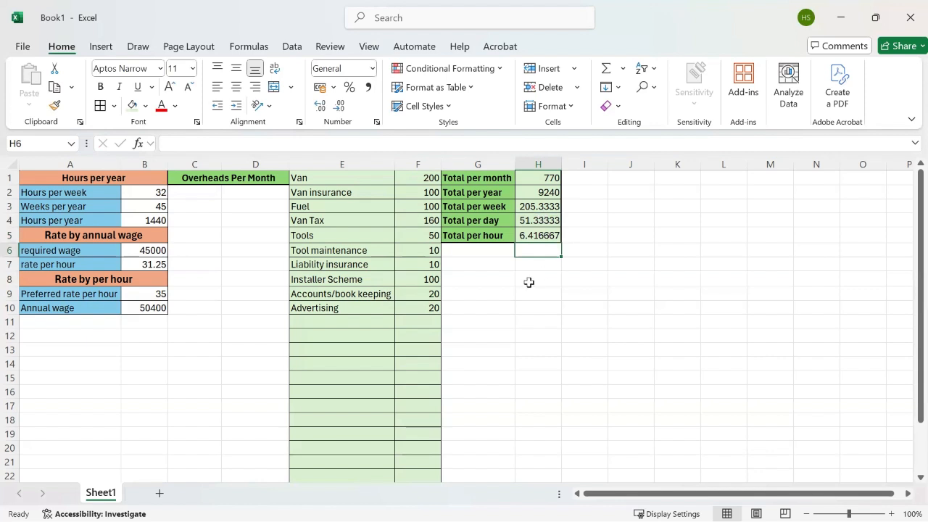
Step: Add a CPD overhead in E11 below Advertising, with a monthly cost of 100 in F11
left_click(360, 324)
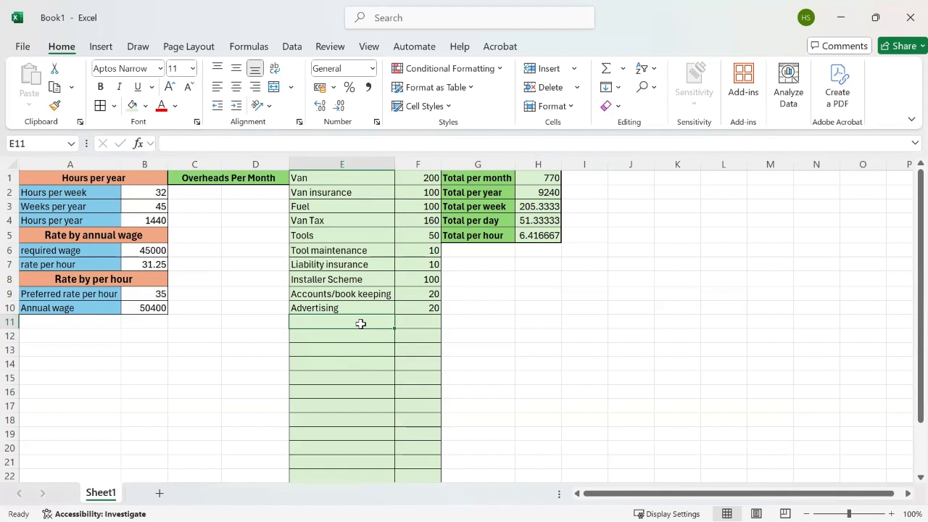
type("k")
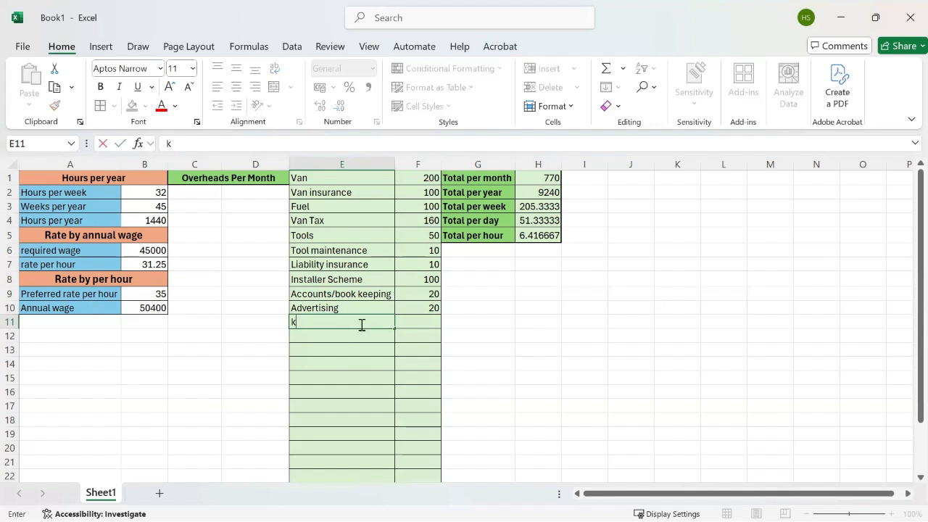
type("CPD")
key("BackSpace")
key("BackSpace")
key("BackSpace")
key("BackSpace")
type("CPD")
left_click(406, 322)
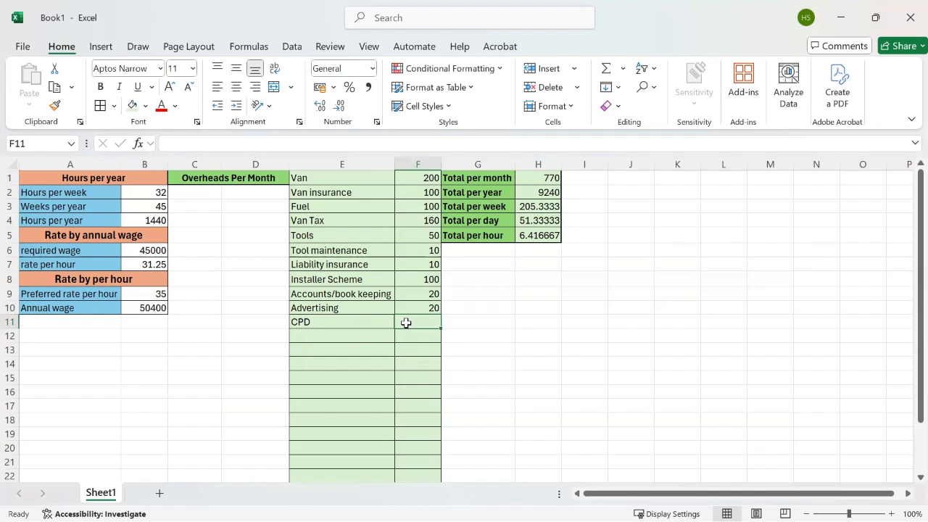
type("100")
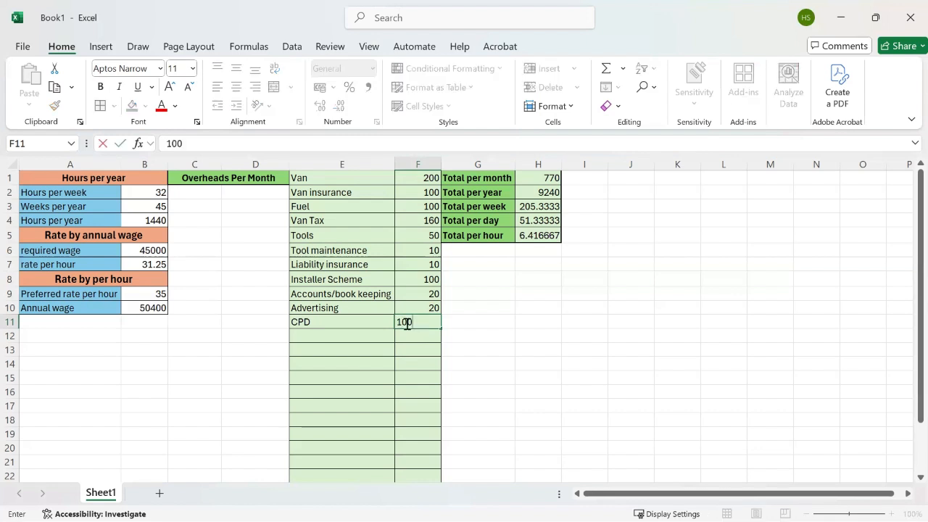
key("Return")
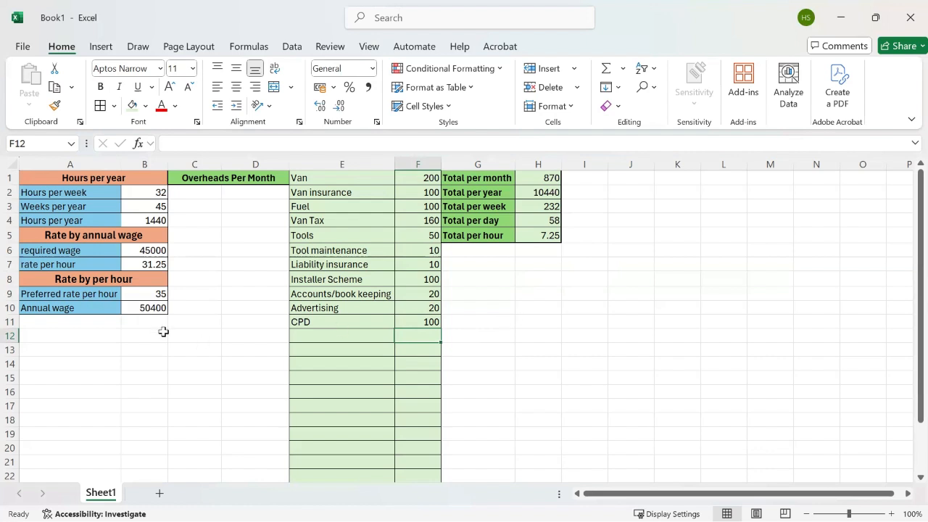
Step: Add the preferred rate per hour and the overheads per hour together in C12 with =B9+H5
left_click(205, 339)
type("=")
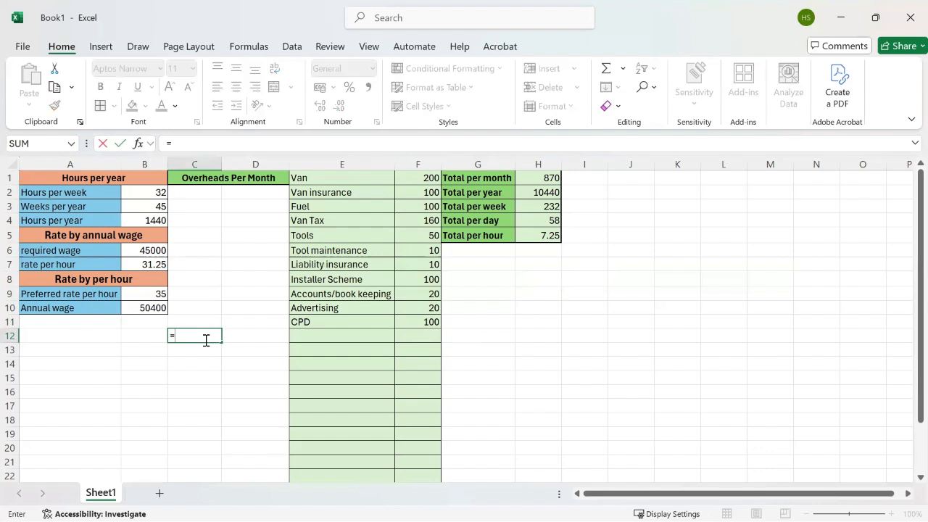
left_click(158, 296)
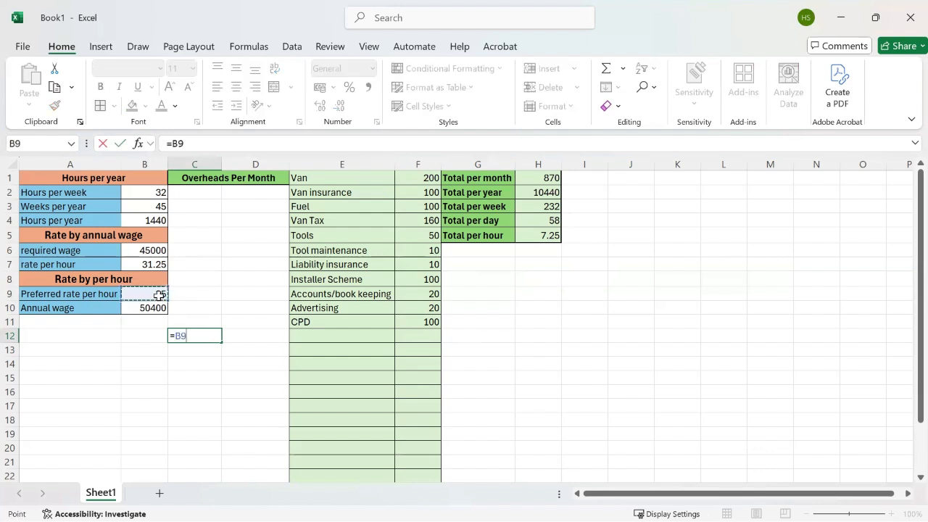
type("+")
left_click(539, 235)
key("Return")
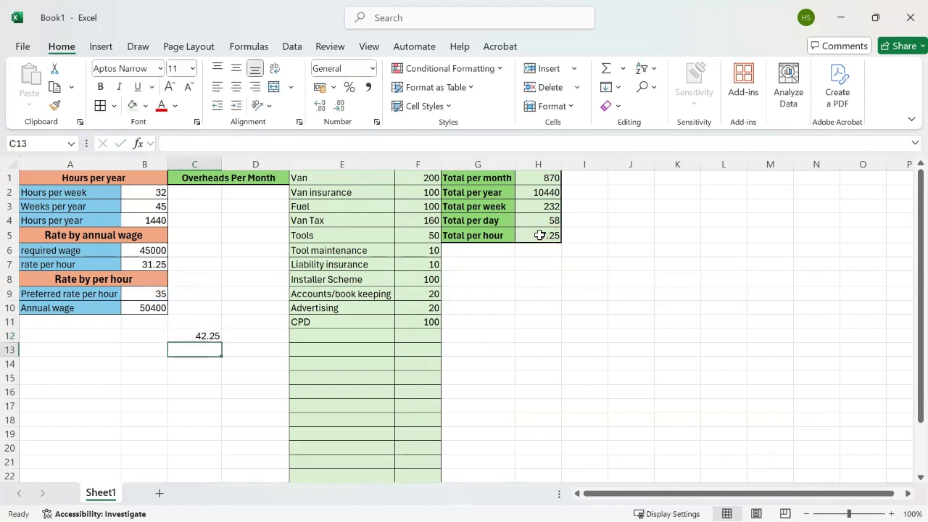